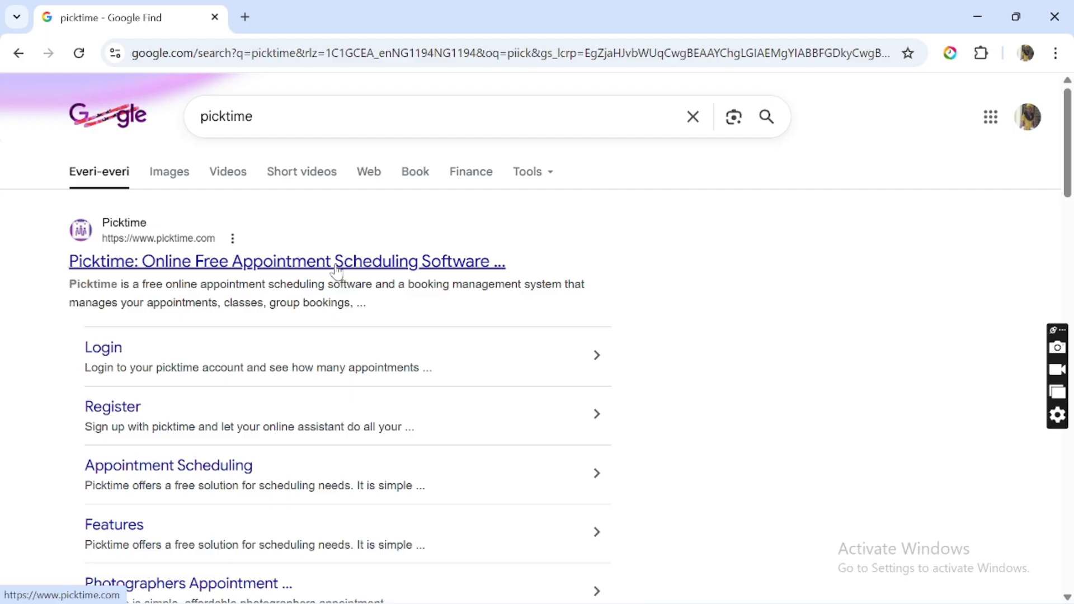
Go from the search results to the Picktime homepage and open its Register sign-up form.
{"action": "left_click", "coordinate": [288, 262]}
{"action": "left_click", "coordinate": [85, 259]}
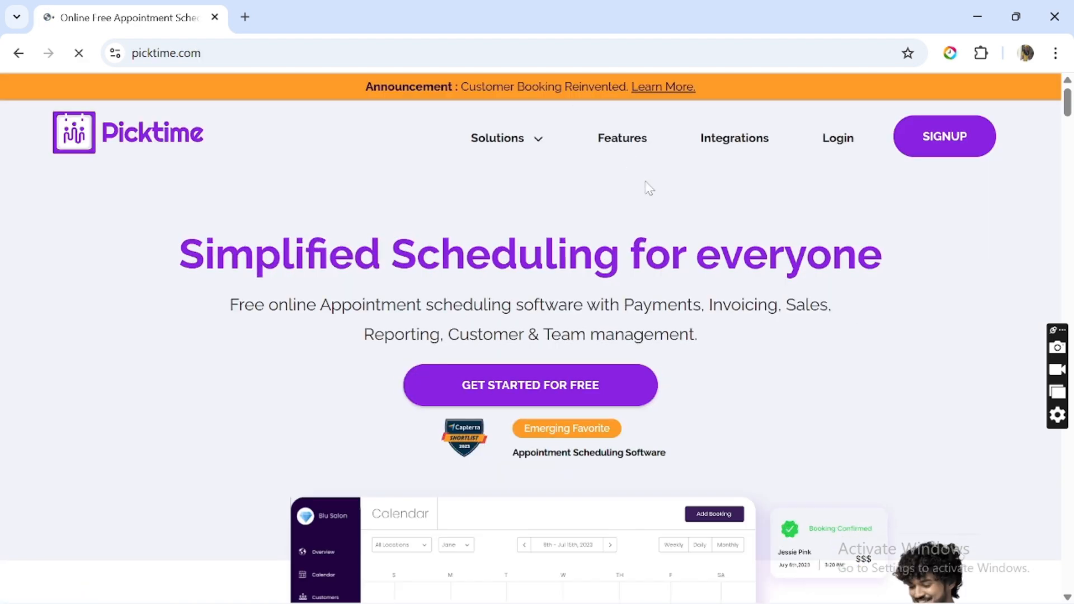
{"action": "left_click", "coordinate": [943, 140]}
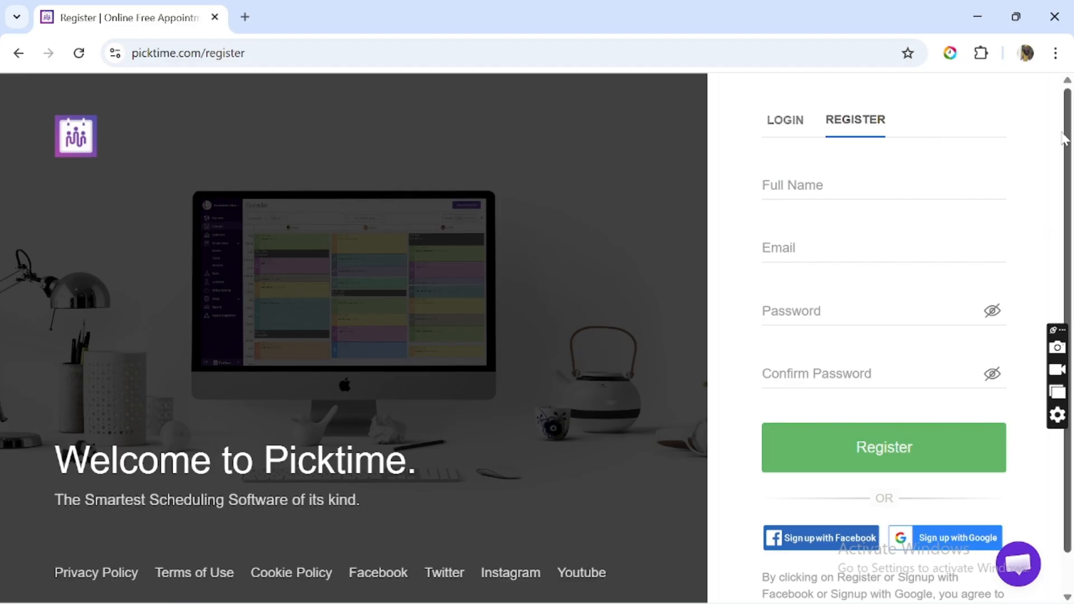
{"action": "left_click_drag", "start_coordinate": [1067, 135], "coordinate": [1063, 170]}
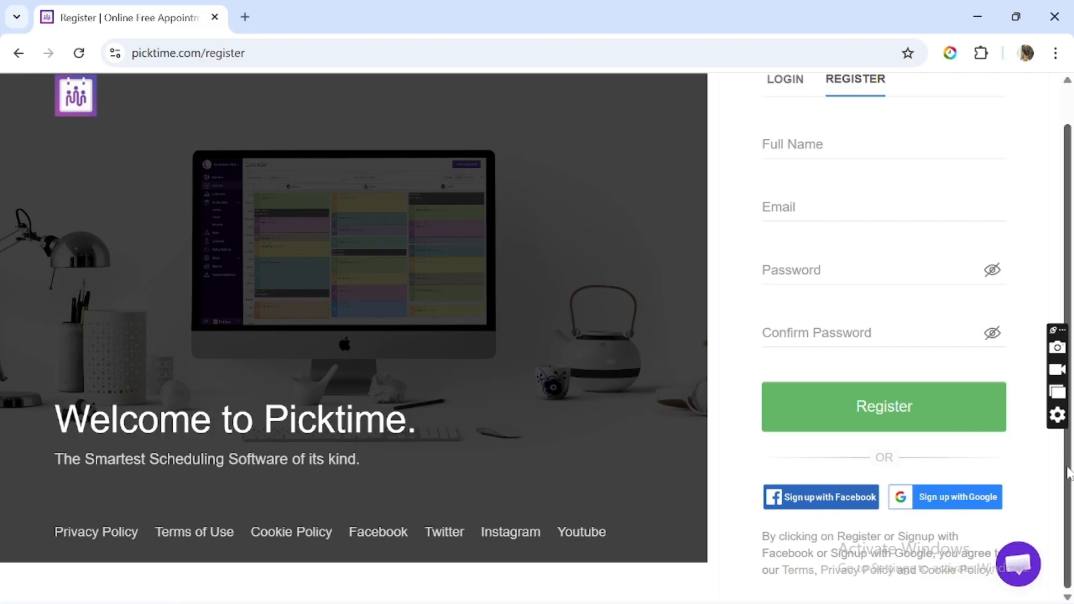
{"action": "scroll", "coordinate": [1067, 404], "scroll_direction": "up", "scroll_amount": 1}
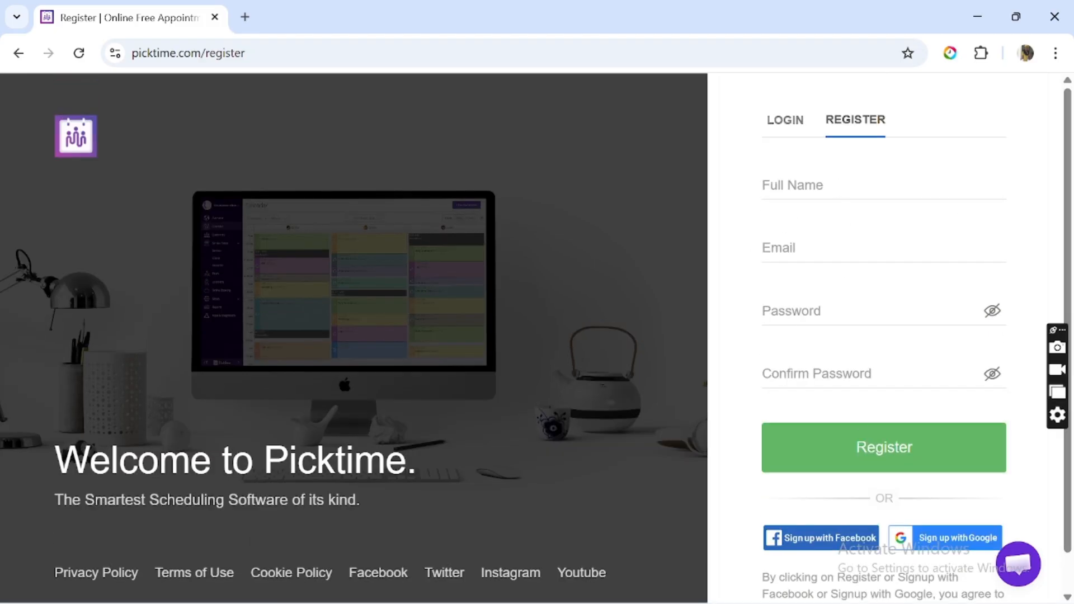
{"action": "scroll", "coordinate": [1069, 202], "scroll_direction": "down", "scroll_amount": 1}
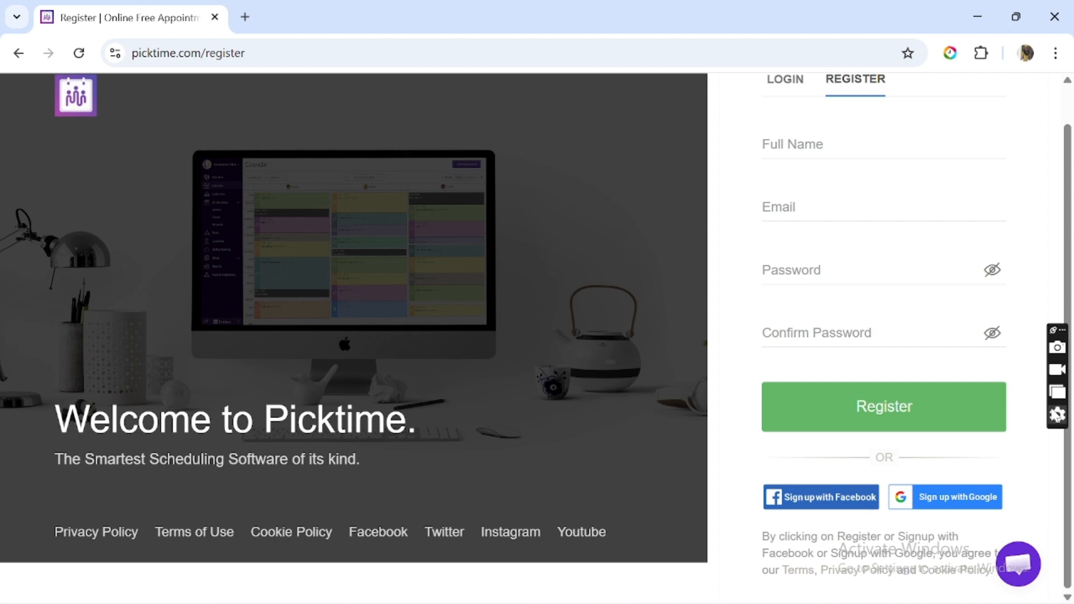
Sign up with Google, choose the account and approve Picktime's access to its details.
{"action": "left_click", "coordinate": [940, 497]}
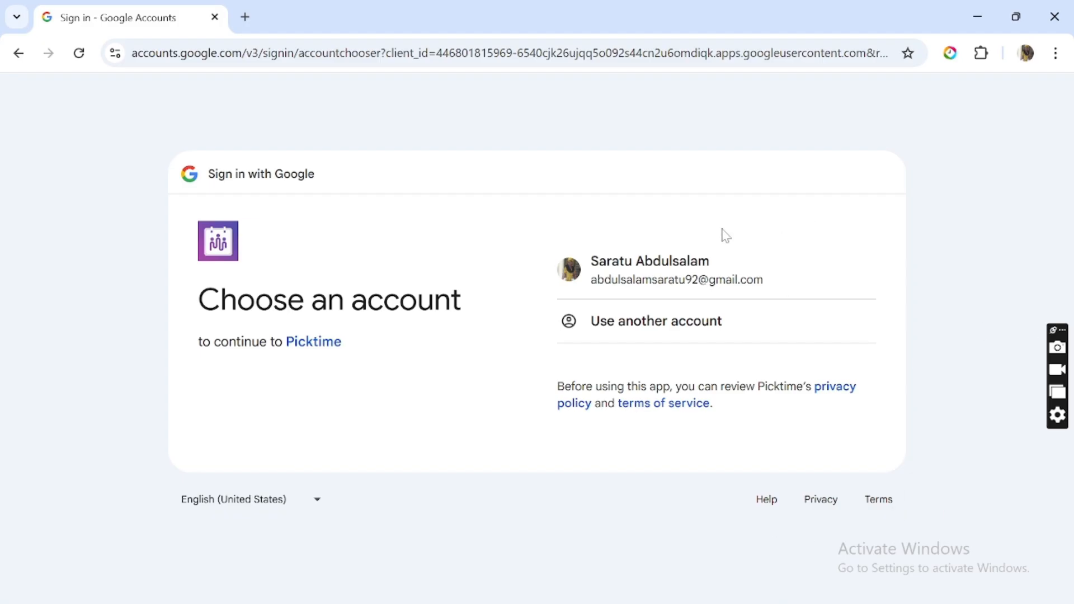
{"action": "left_click", "coordinate": [654, 290]}
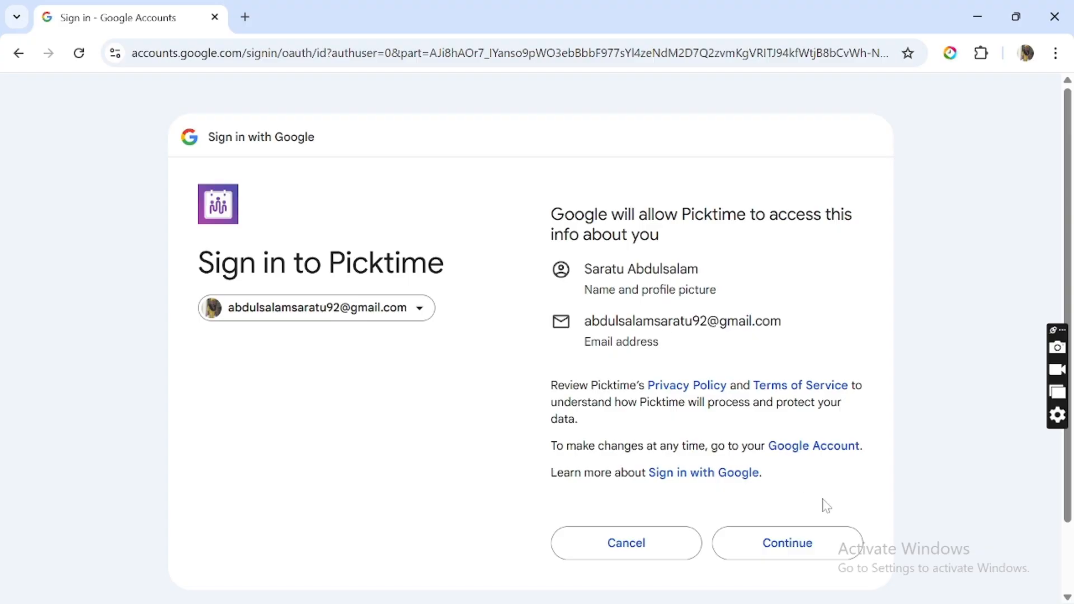
{"action": "left_click", "coordinate": [805, 554]}
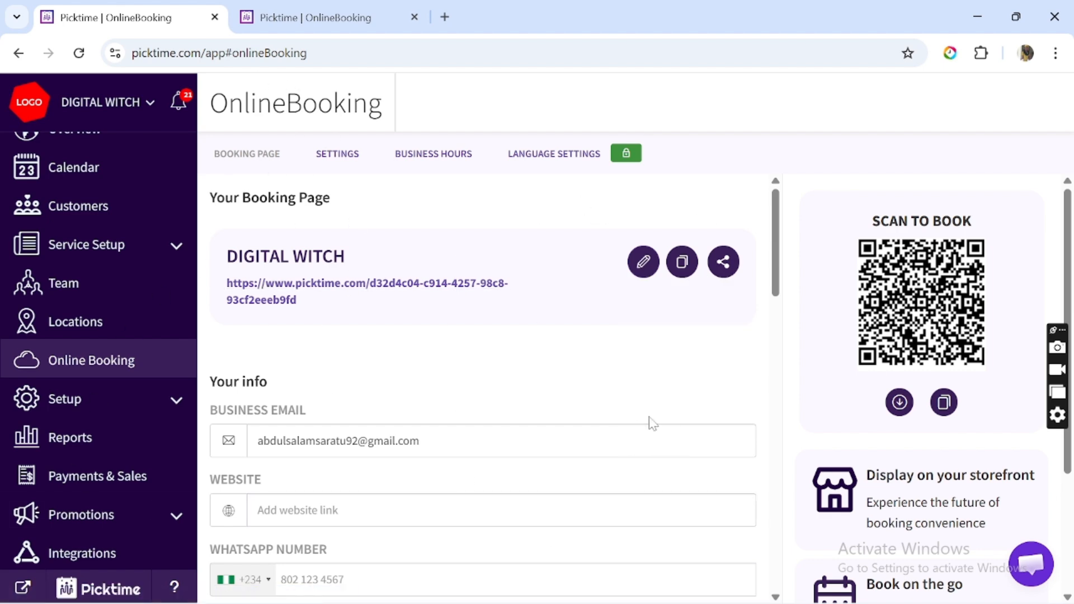
Check the business details under Setup > General, then open the Service Setup Services list.
{"action": "left_click", "coordinate": [736, 270]}
{"action": "left_click", "coordinate": [166, 400]}
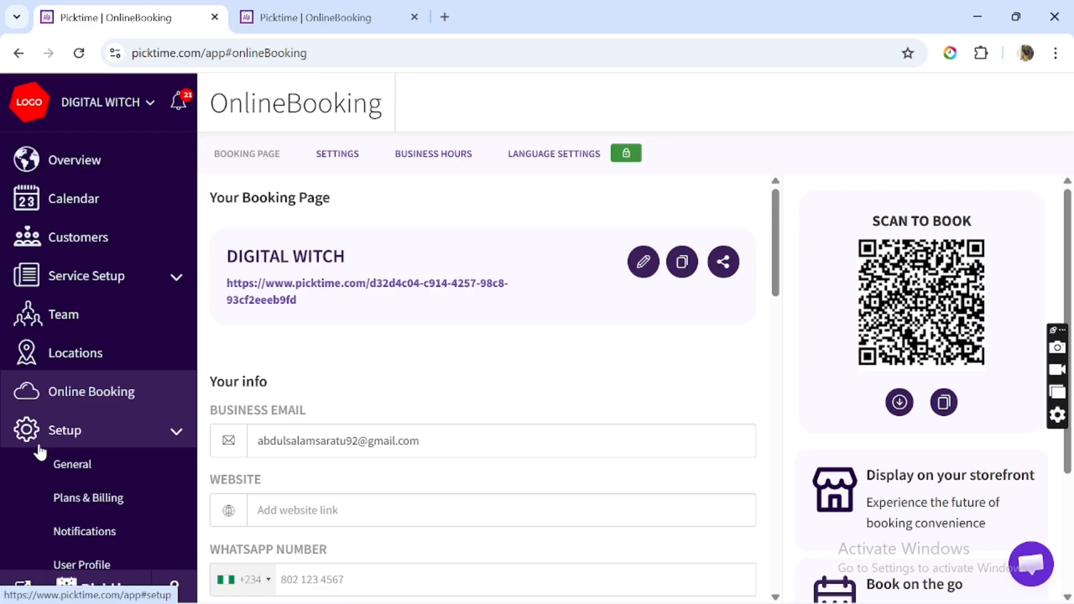
{"action": "left_click", "coordinate": [72, 466]}
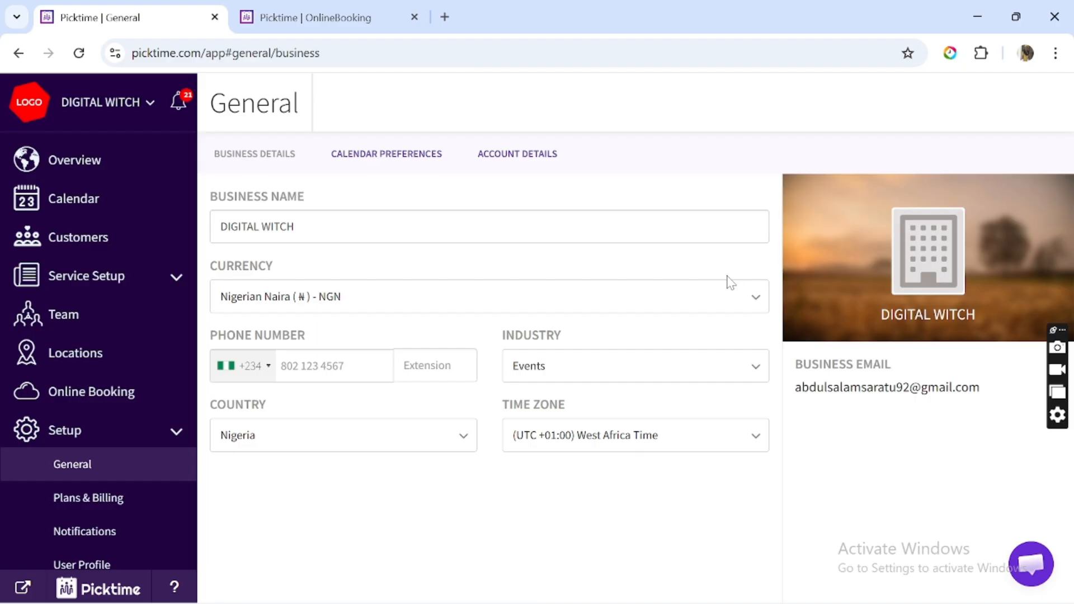
{"action": "left_click", "coordinate": [119, 277]}
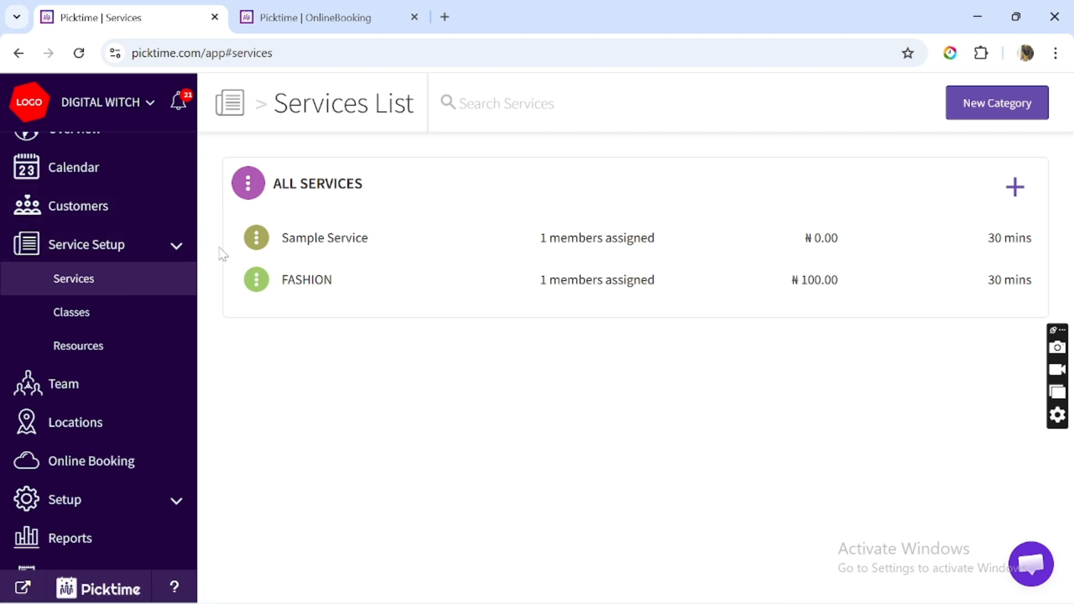
Create and save a 'Discovery call' service at PORT HARCOURT with the team member assigned and no price.
{"action": "left_click", "coordinate": [1016, 188]}
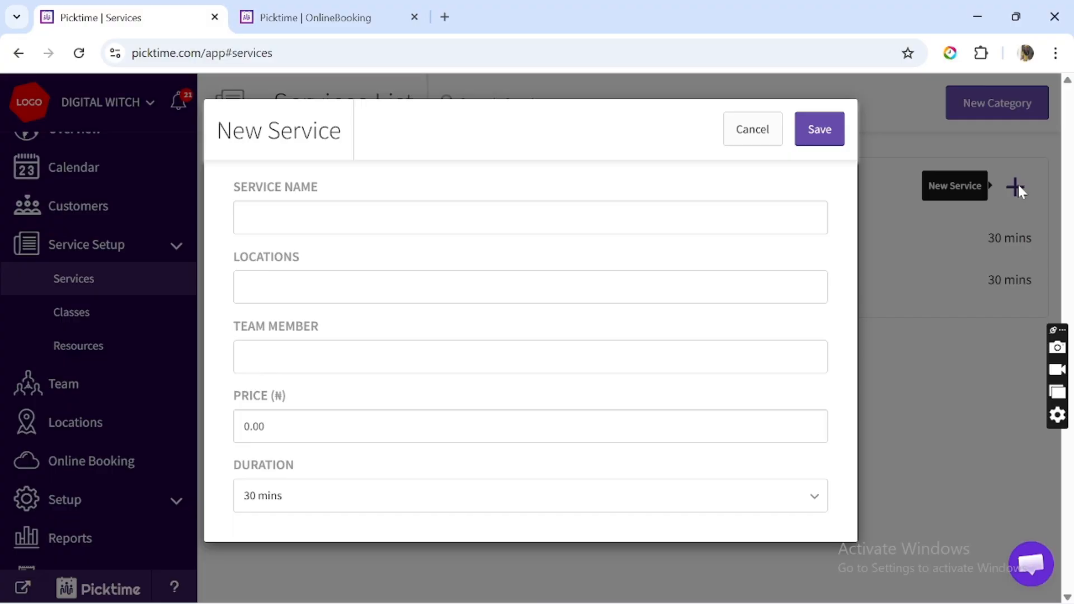
{"action": "left_click", "coordinate": [531, 218]}
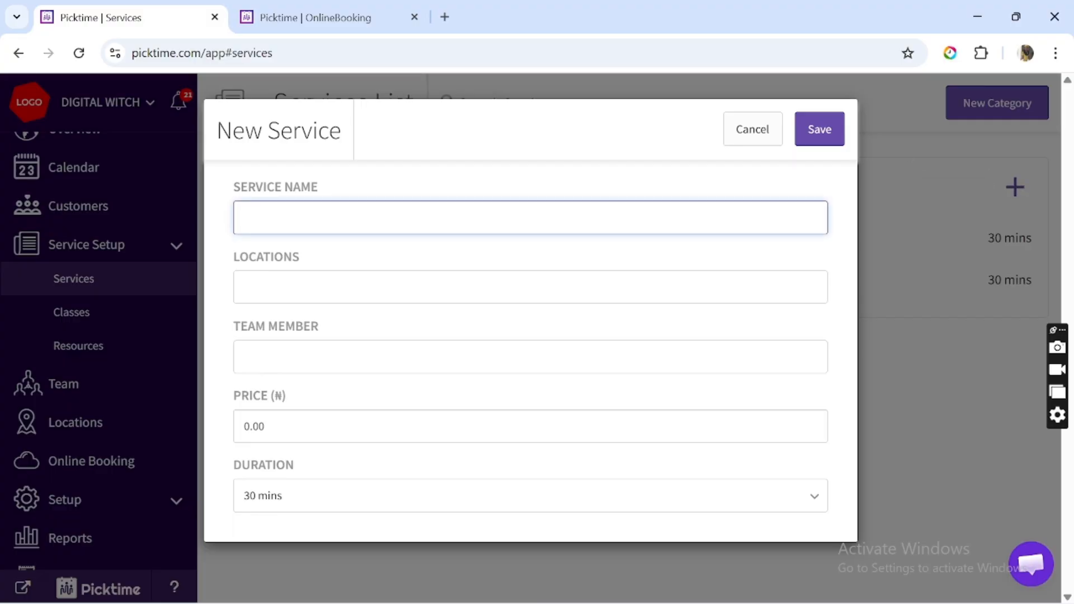
{"action": "type", "text": "Discovery call"}
{"action": "key", "text": "Tab"}
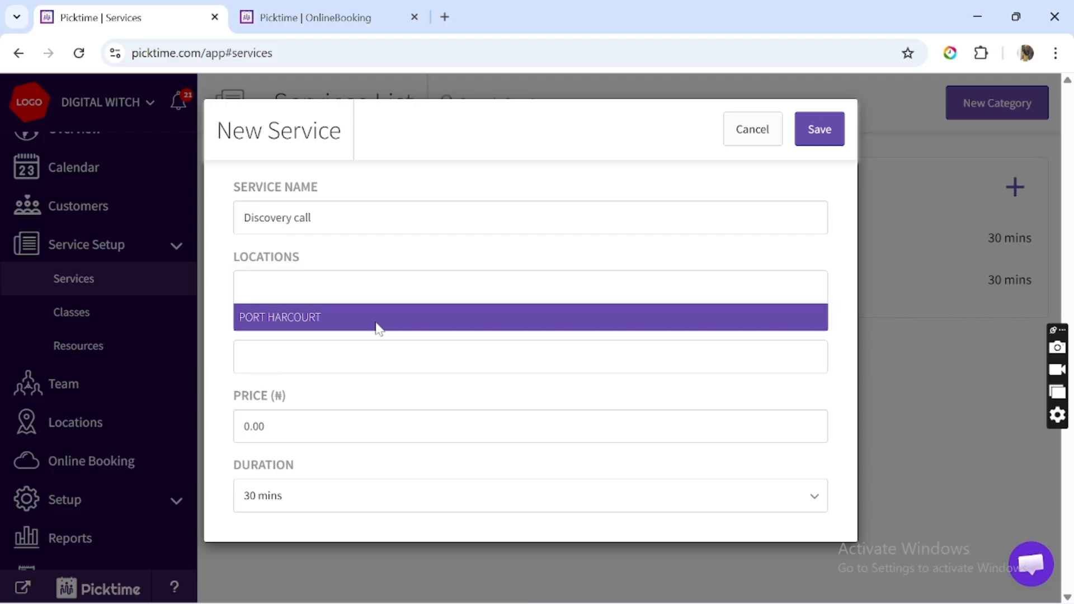
{"action": "left_click", "coordinate": [376, 326]}
{"action": "key", "text": "Tab"}
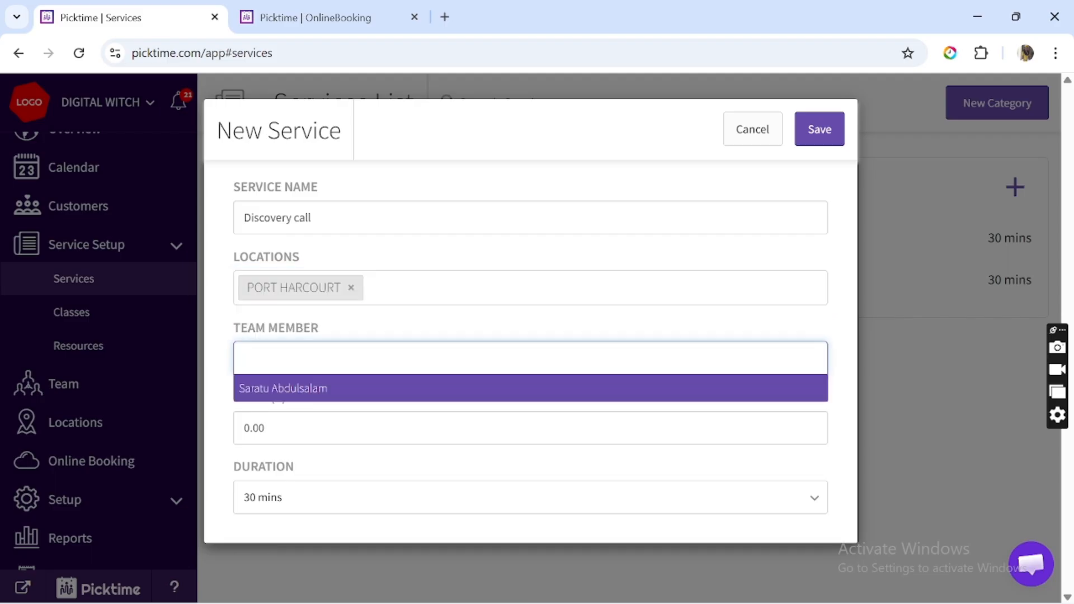
{"action": "left_click", "coordinate": [354, 394]}
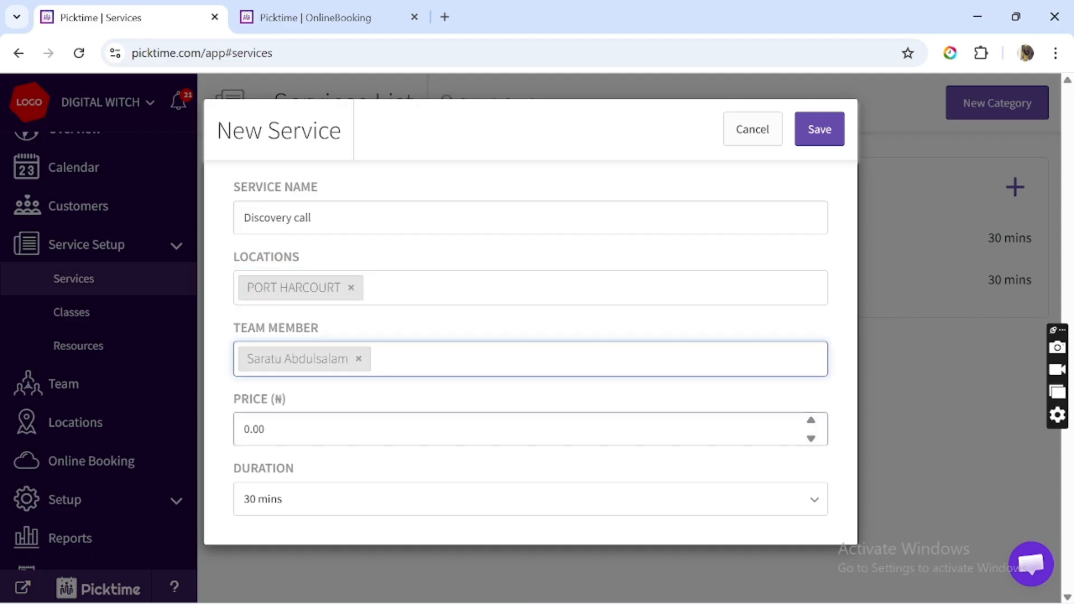
{"action": "key", "text": "Tab"}
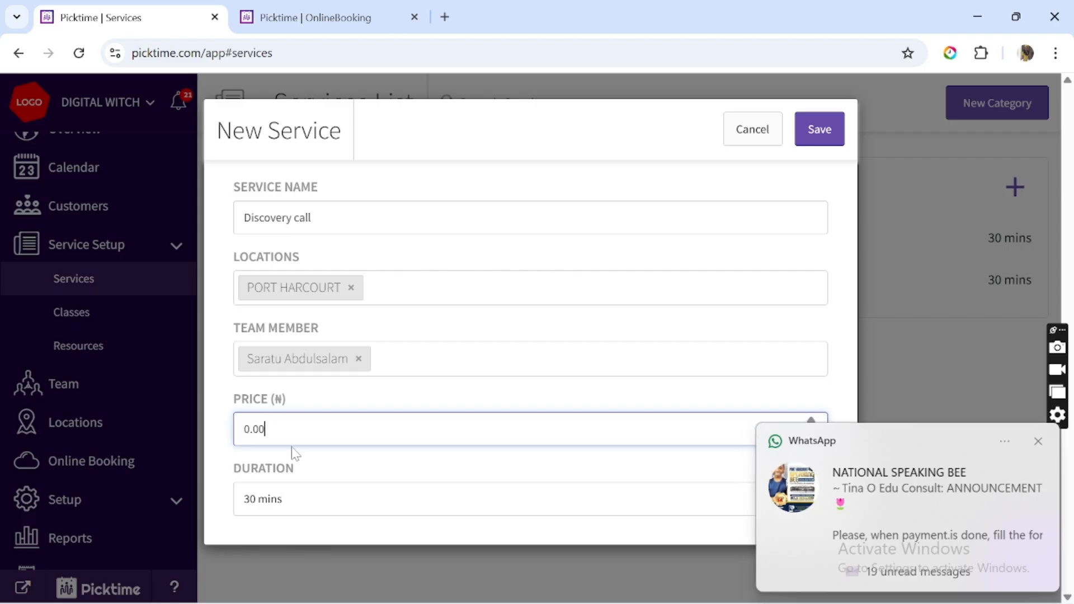
{"action": "key", "text": "BackSpace"}
{"action": "key", "text": "BackSpace"}
{"action": "key", "text": "BackSpace"}
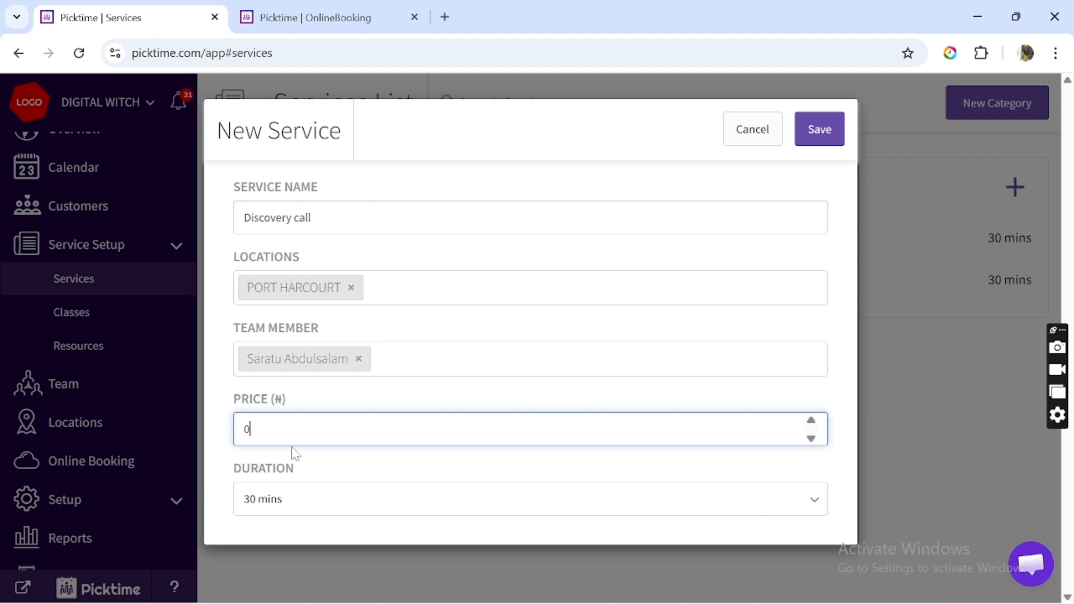
{"action": "key", "text": "BackSpace"}
{"action": "left_click", "coordinate": [819, 129]}
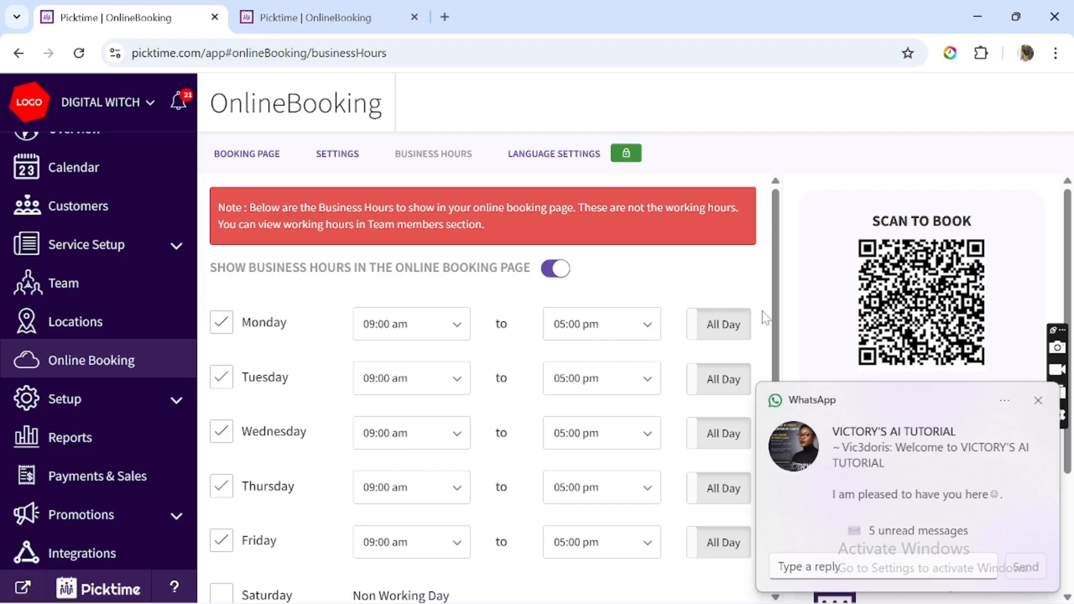
Change Monday's closing time to 04:00 pm and switch on All Day for Tuesday.
{"action": "left_click", "coordinate": [646, 326]}
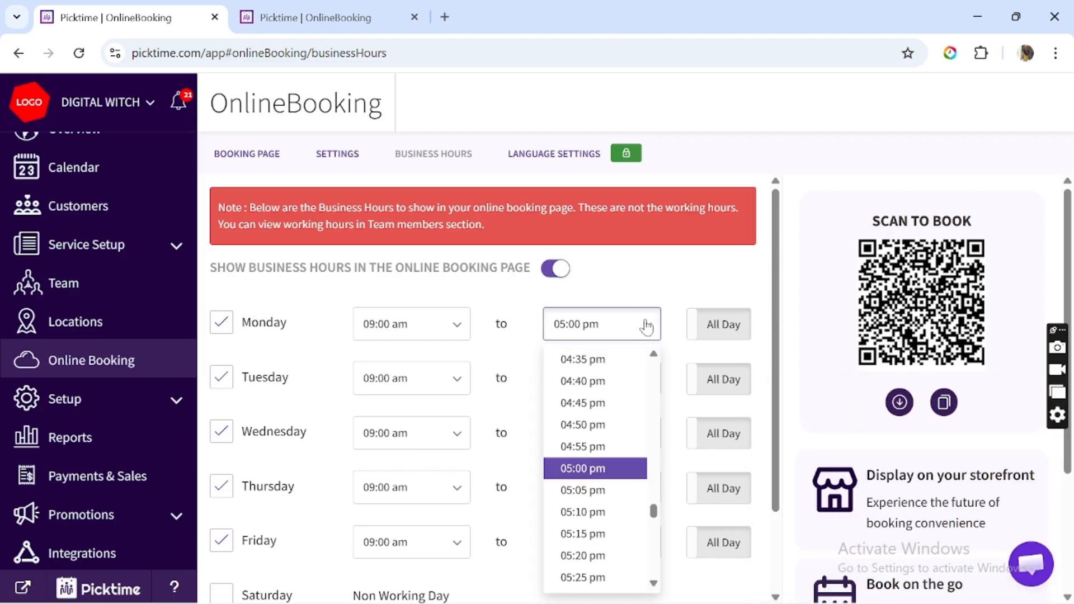
{"action": "left_click", "coordinate": [656, 357]}
{"action": "scroll", "coordinate": [656, 358], "scroll_direction": "up", "scroll_amount": 3}
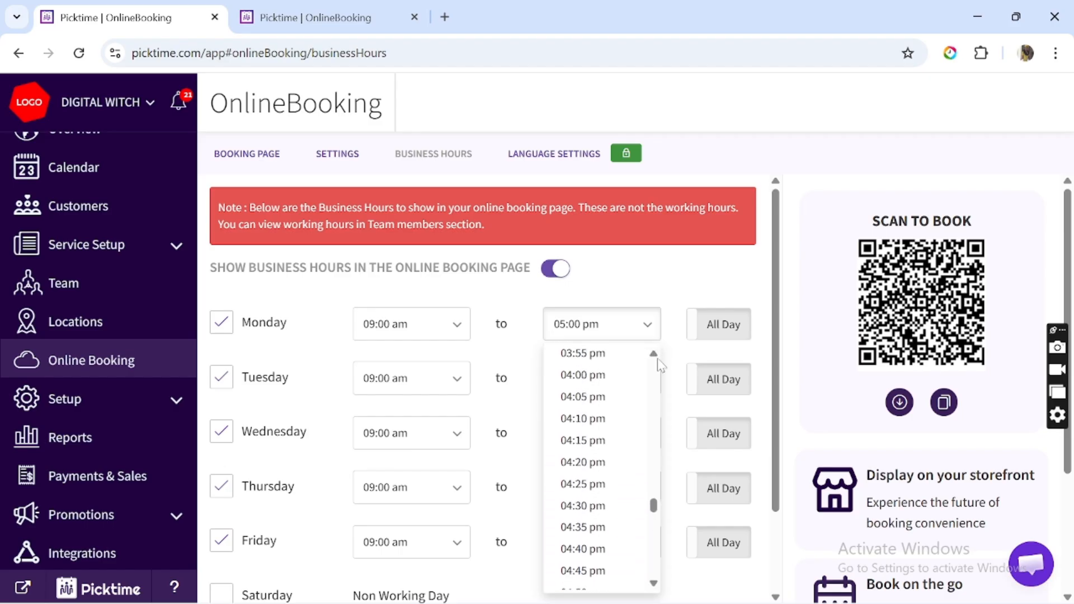
{"action": "left_click", "coordinate": [598, 410]}
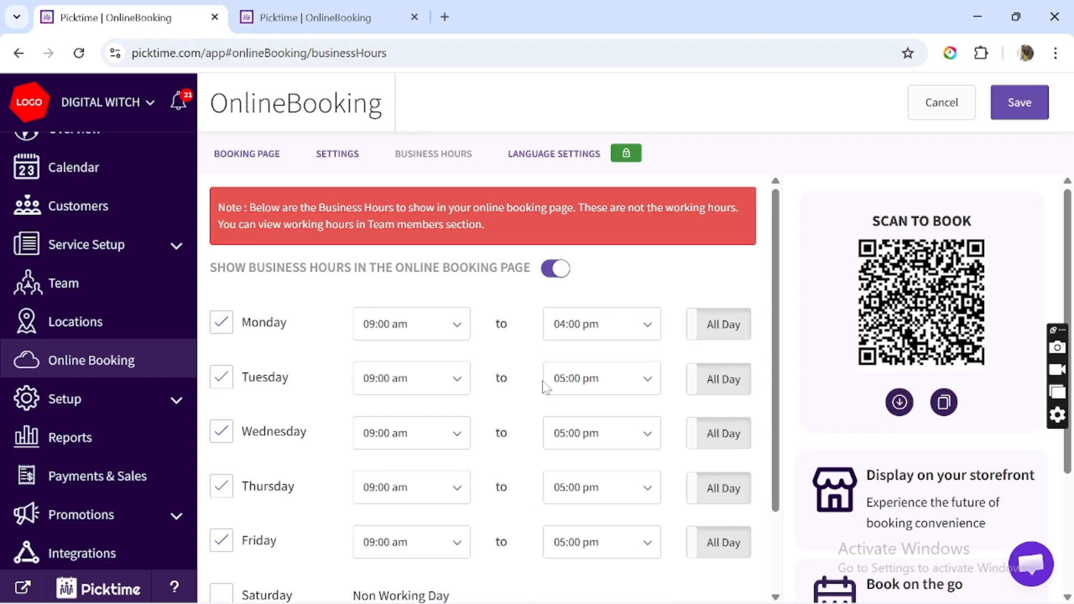
{"action": "left_click", "coordinate": [729, 394]}
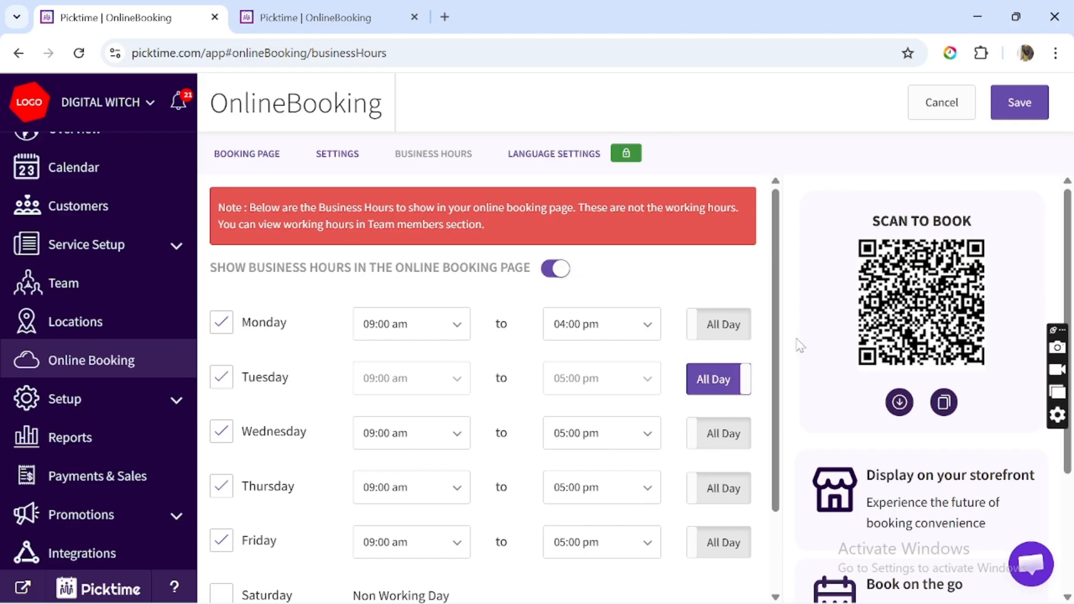
{"action": "scroll", "coordinate": [774, 365], "scroll_direction": "down", "scroll_amount": 2}
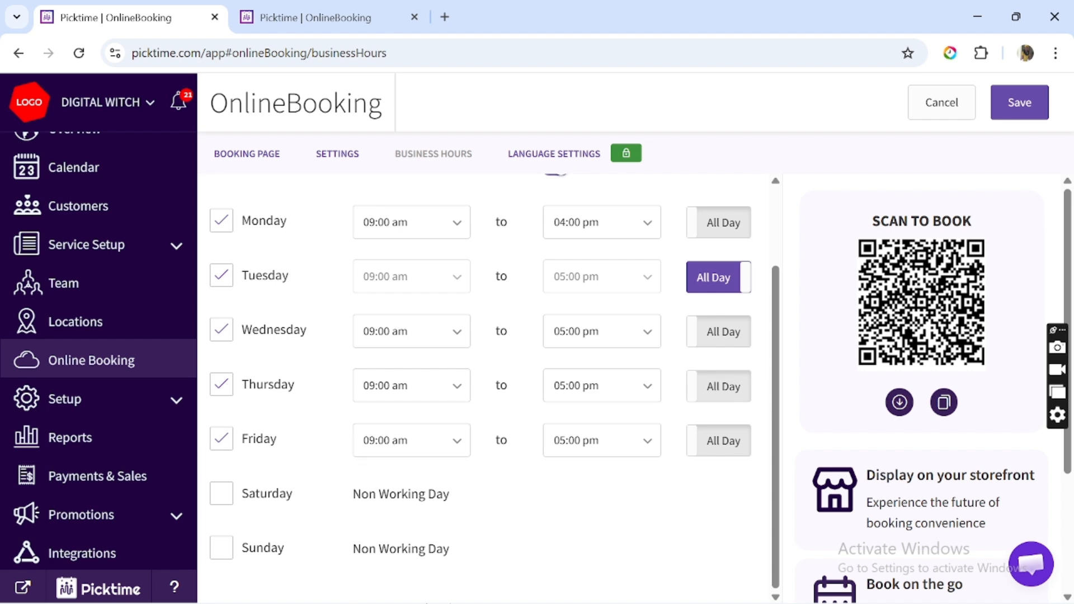
Save the updated business hours, then go to the Team members list.
{"action": "left_click", "coordinate": [1031, 105]}
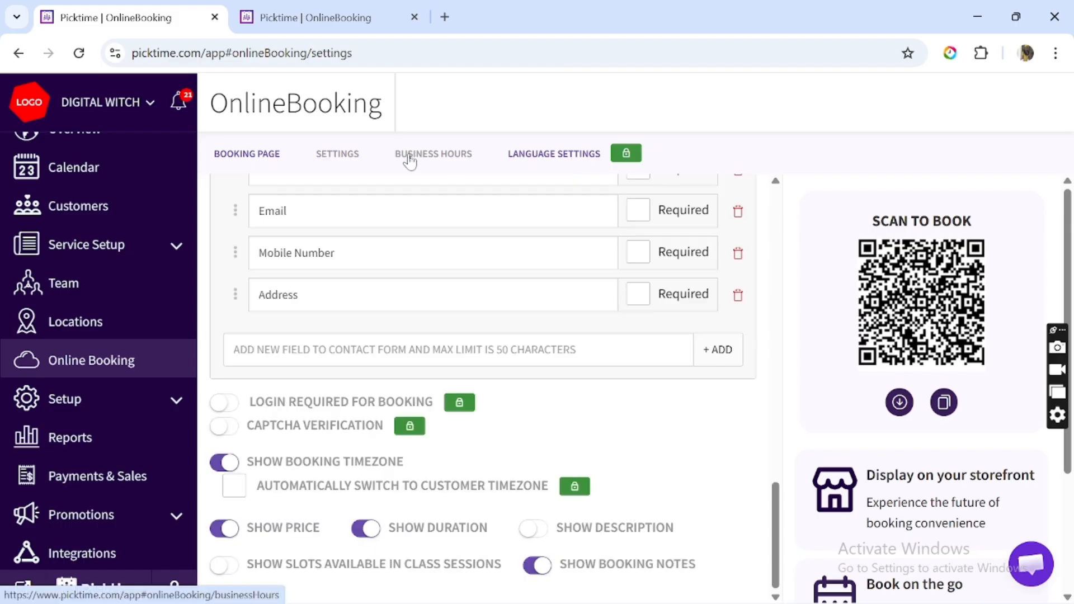
{"action": "left_click", "coordinate": [409, 156]}
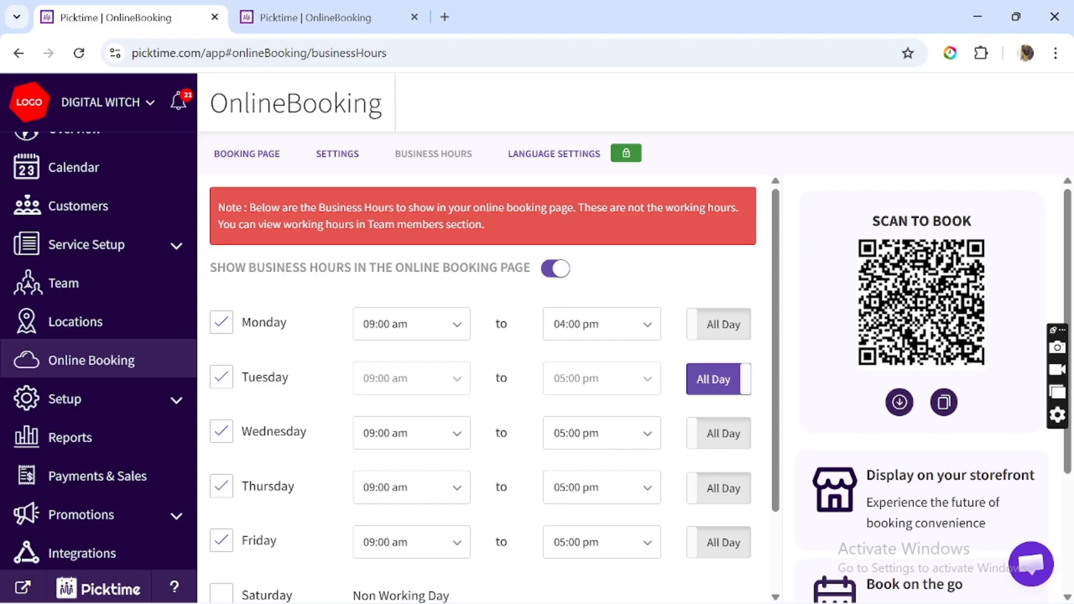
{"action": "mouse_move", "coordinate": [470, 602]}
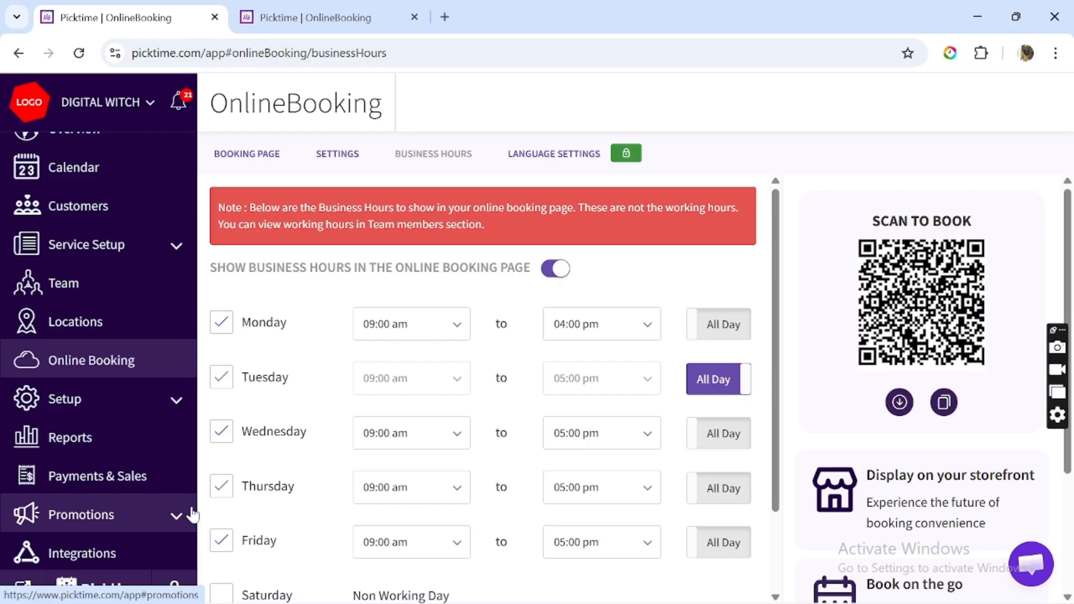
{"action": "left_click", "coordinate": [140, 283]}
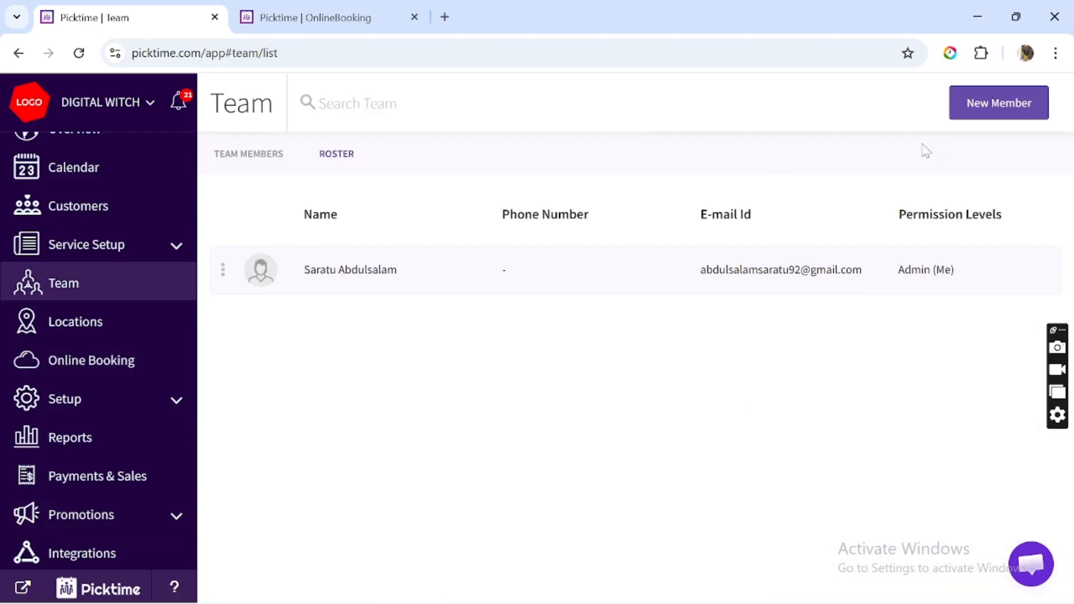
Start a New Team Member and type the member's e-mail address into the EMAIL field.
{"action": "left_click", "coordinate": [994, 111]}
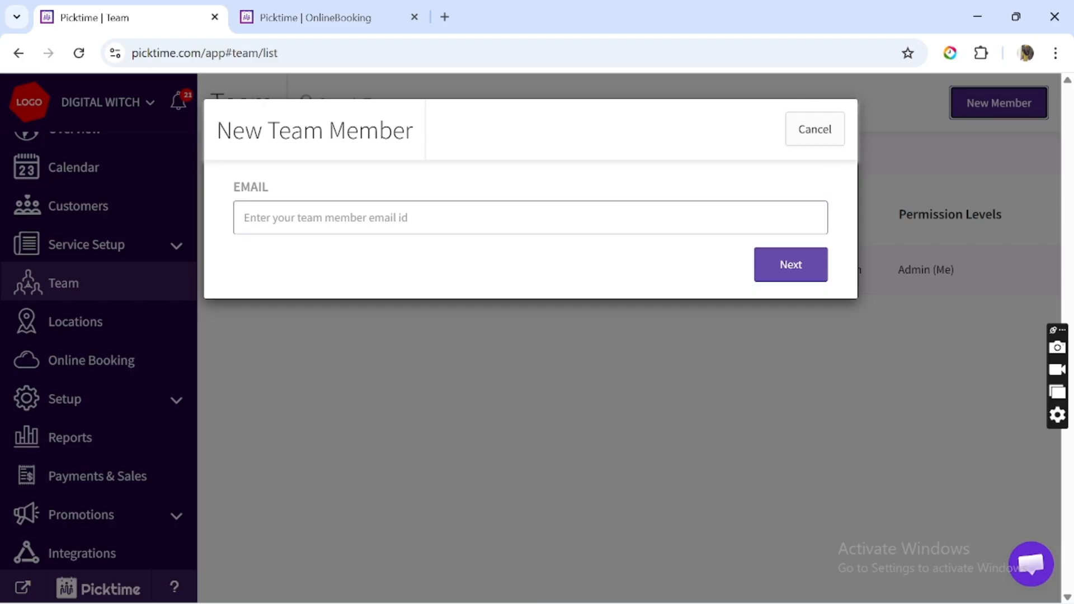
{"action": "left_click", "coordinate": [615, 218]}
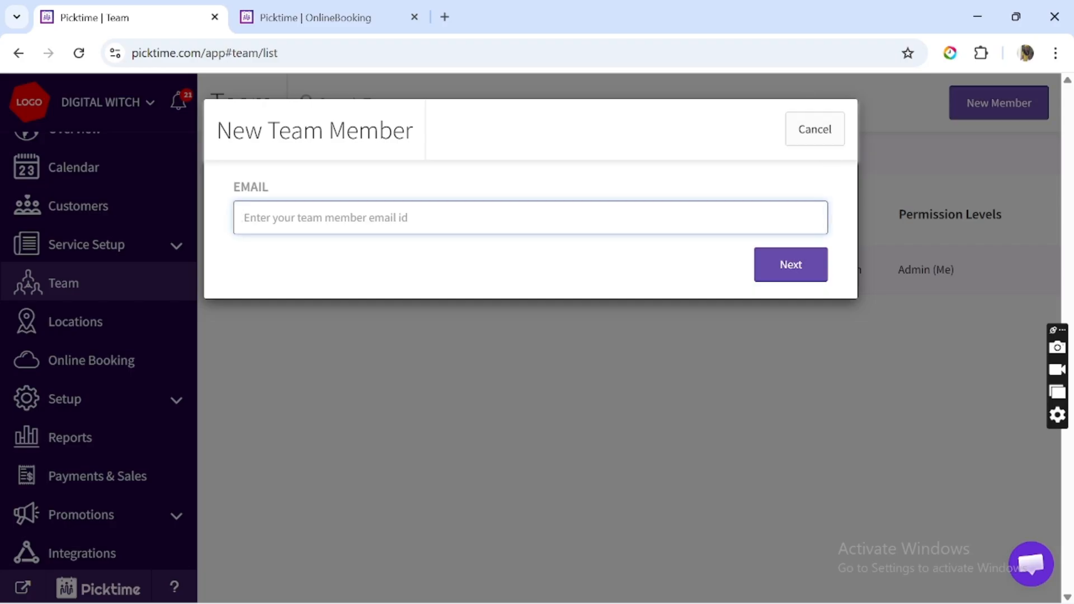
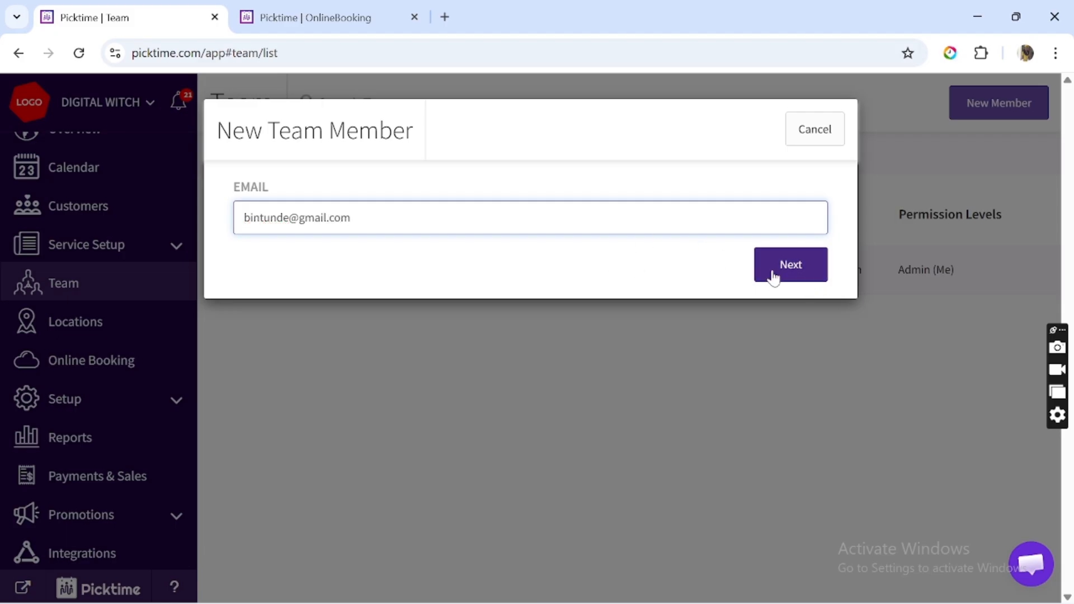
Enter the member's name and phone number, assign PORT HARCOURT, and save the member.
{"action": "left_click", "coordinate": [793, 279]}
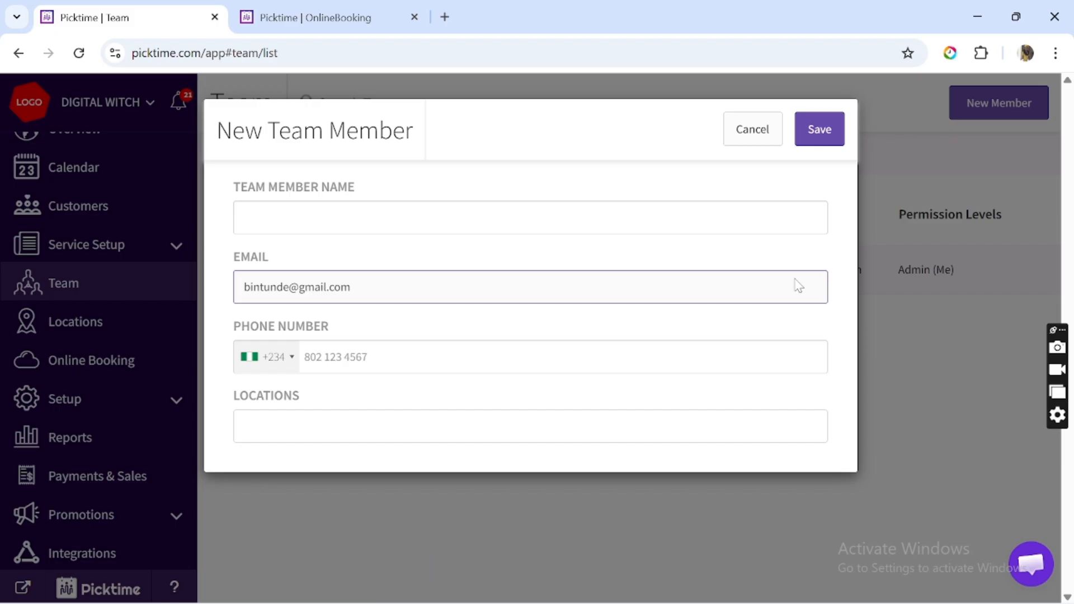
{"action": "left_click", "coordinate": [428, 219]}
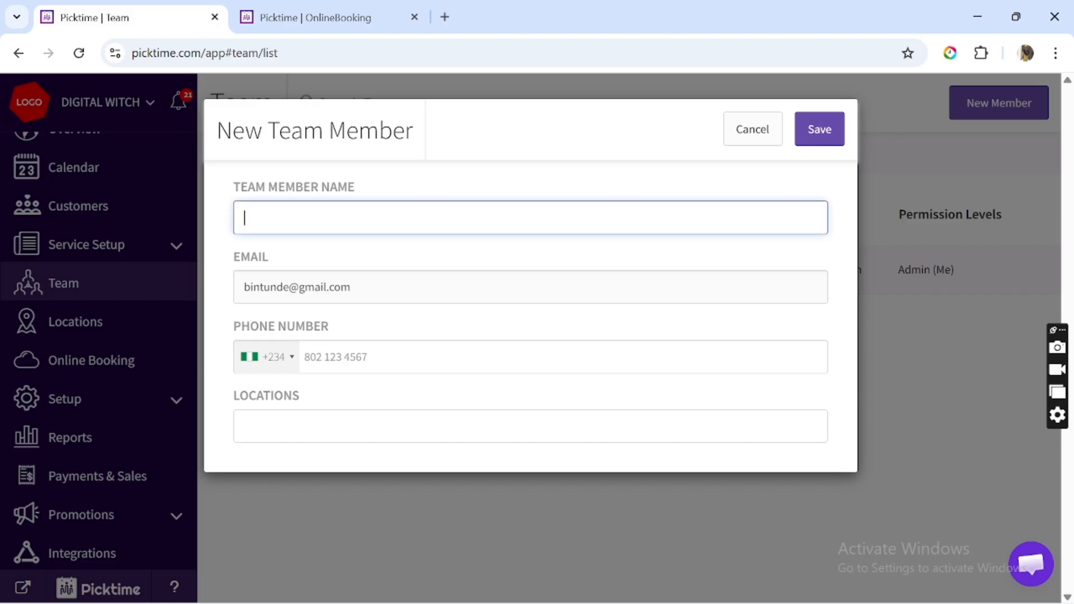
{"action": "type", "text": "Babatunde"}
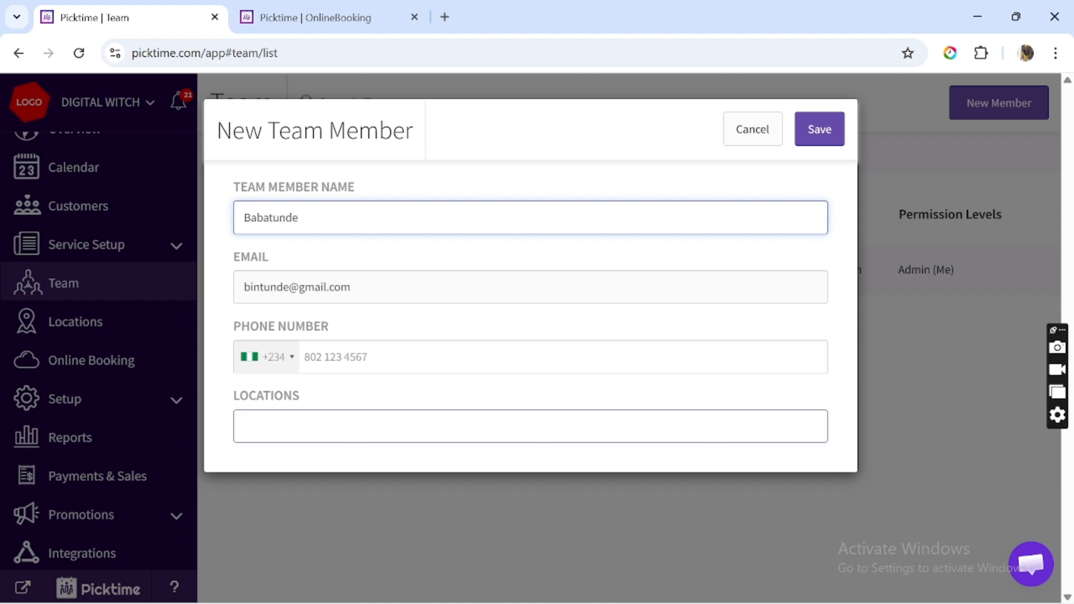
{"action": "left_click", "coordinate": [305, 357]}
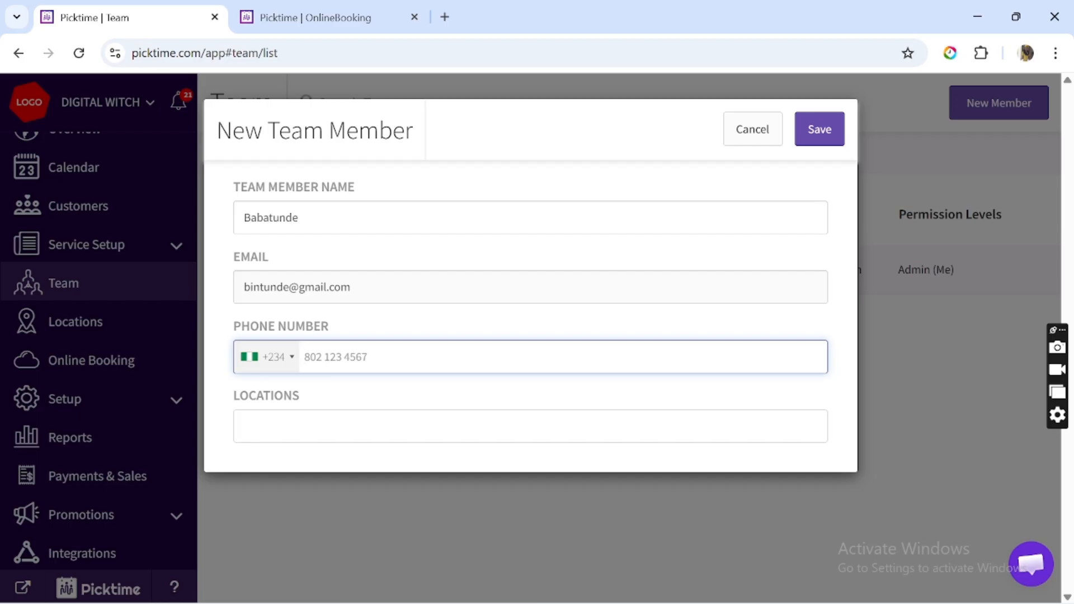
{"action": "left_click", "coordinate": [344, 428]}
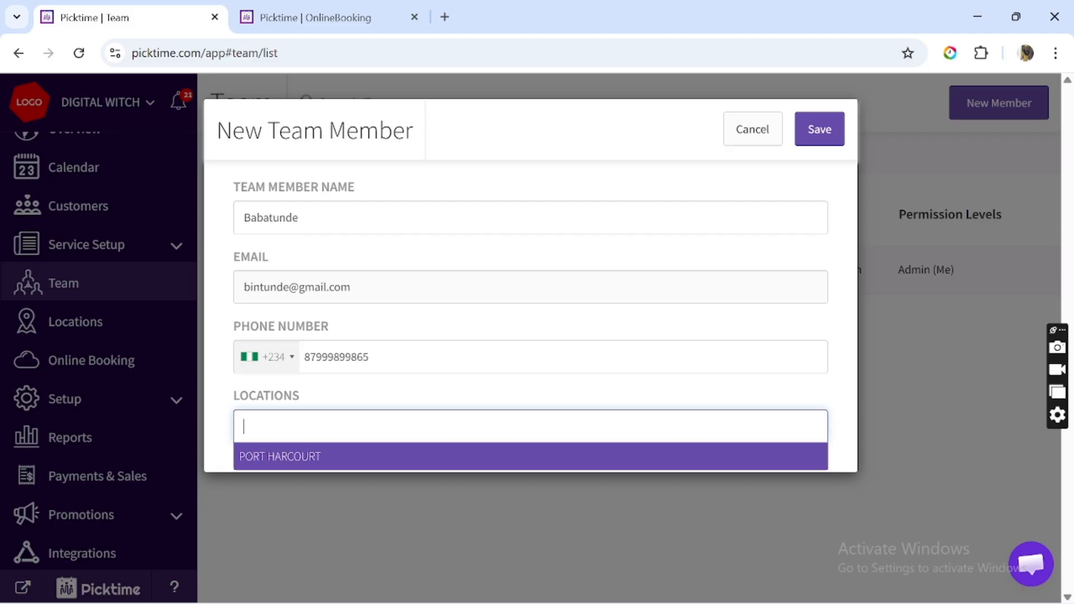
{"action": "left_click", "coordinate": [343, 461]}
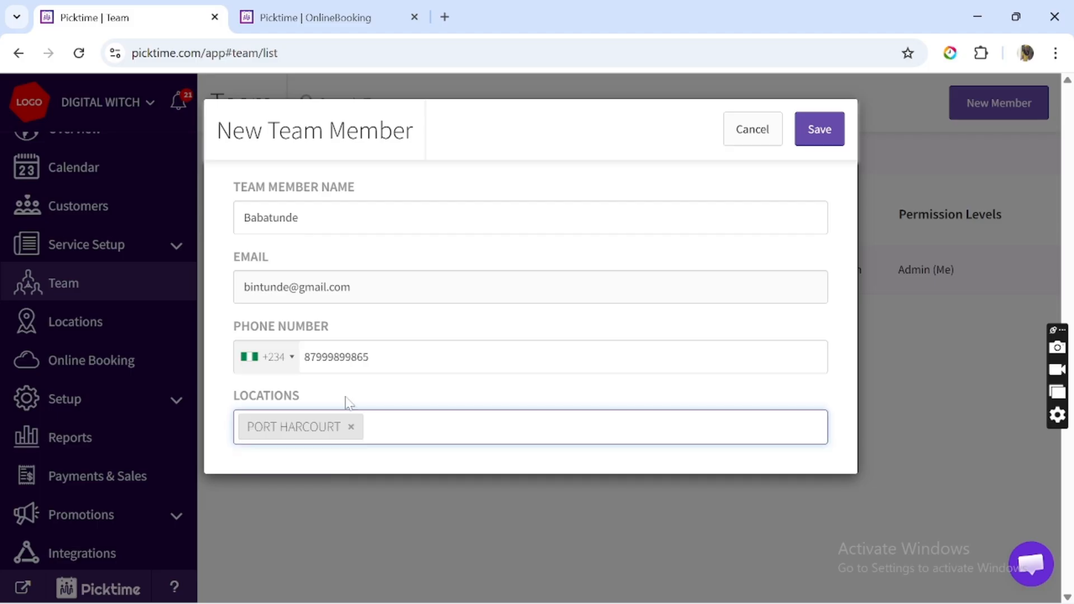
{"action": "left_click", "coordinate": [386, 357]}
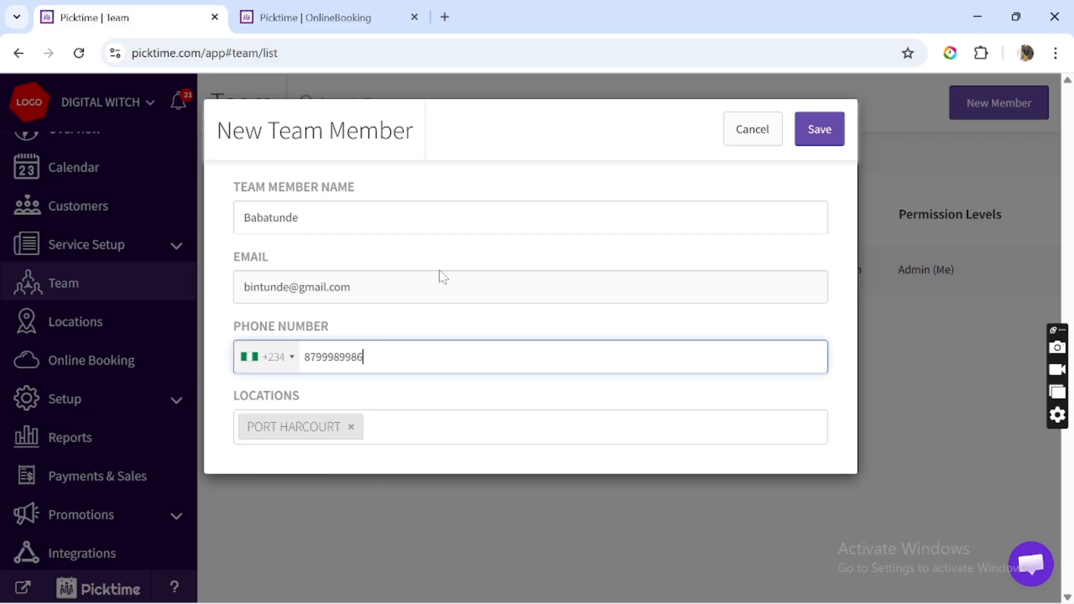
{"action": "left_click", "coordinate": [816, 136]}
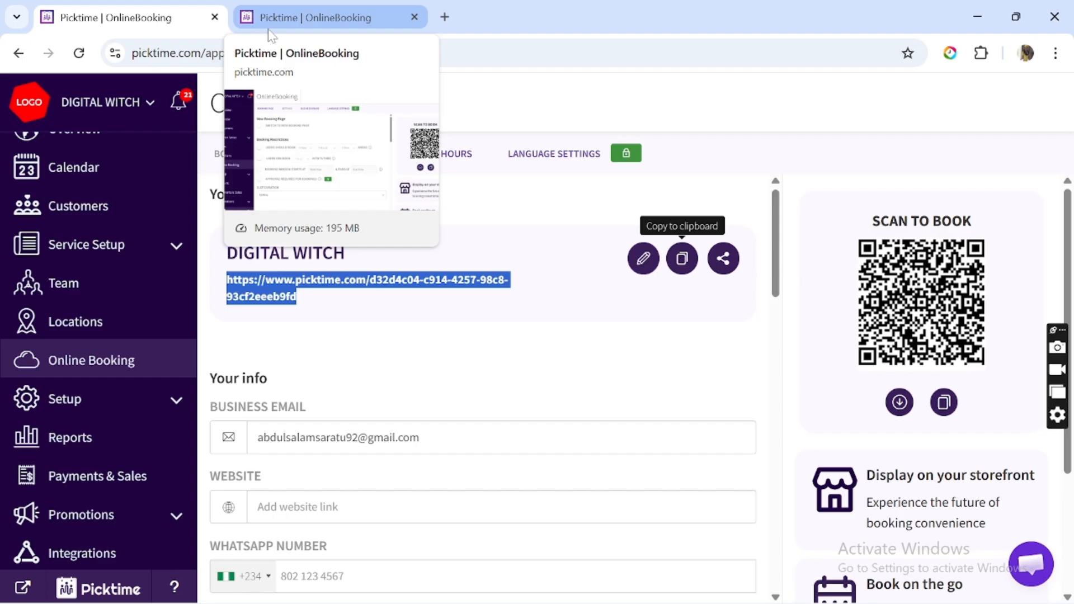
Copy the DIGITAL WITCH booking page link to the clipboard and open a new browser tab.
{"action": "left_click", "coordinate": [682, 261]}
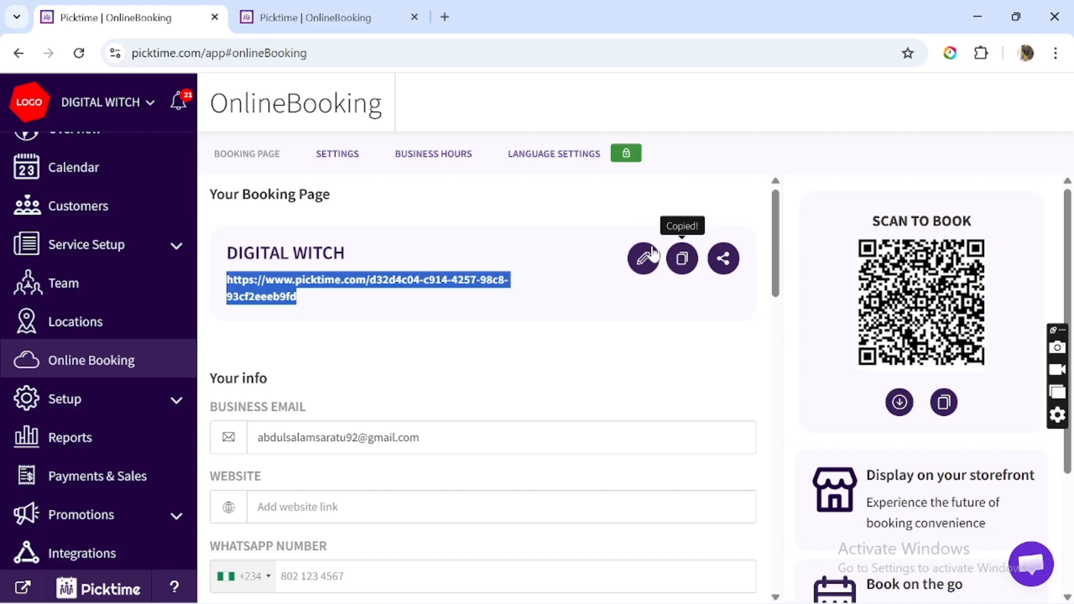
{"action": "left_click", "coordinate": [444, 16]}
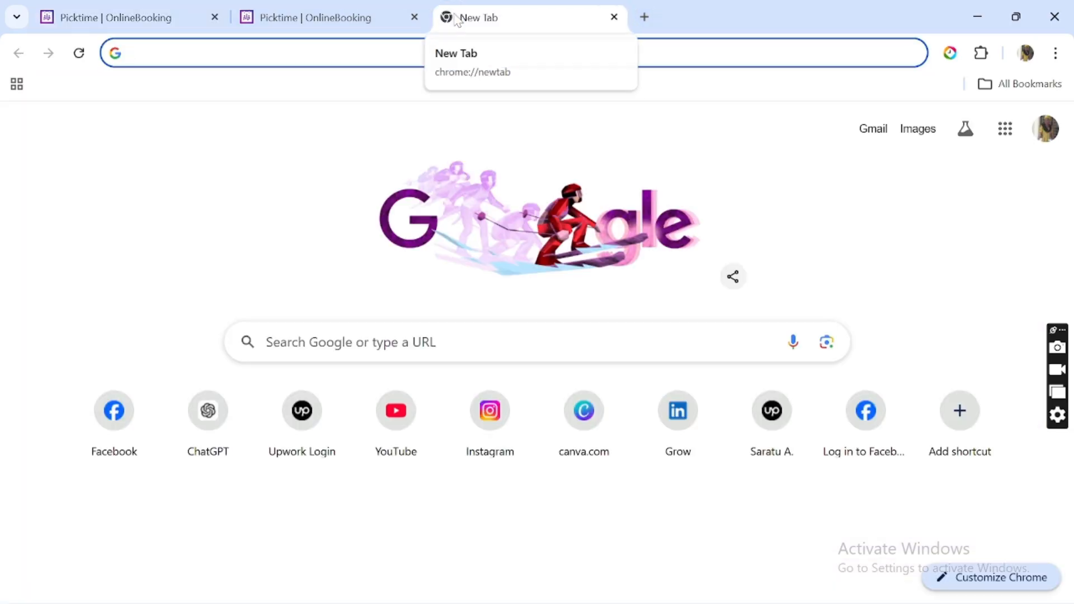
Paste the booking URL into the address bar and load the DIGITAL WITCH booking page.
{"action": "key", "text": "ctrl+v"}
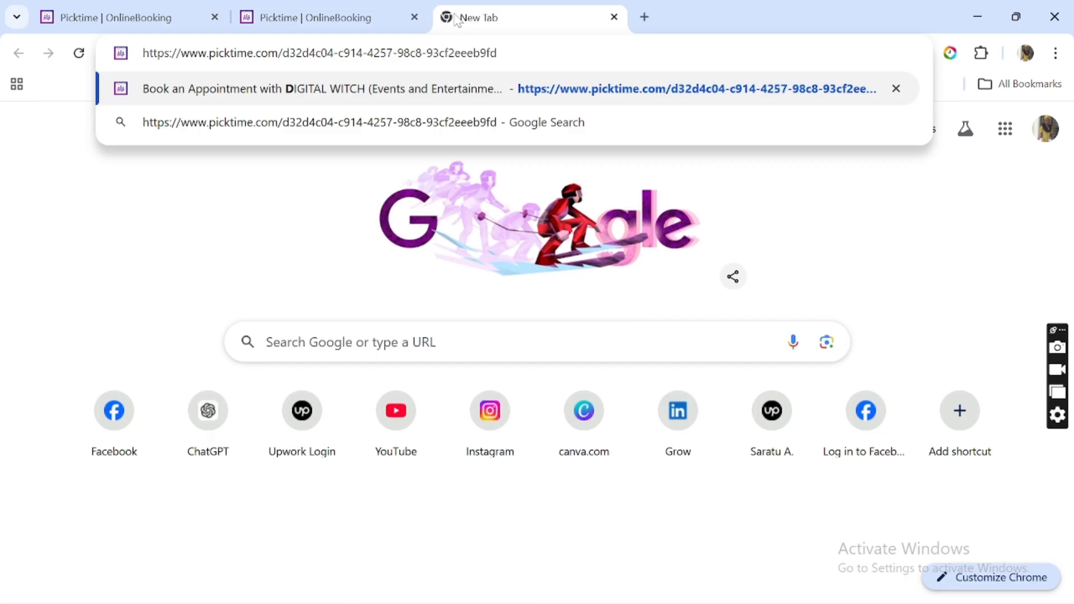
{"action": "key", "text": "Return"}
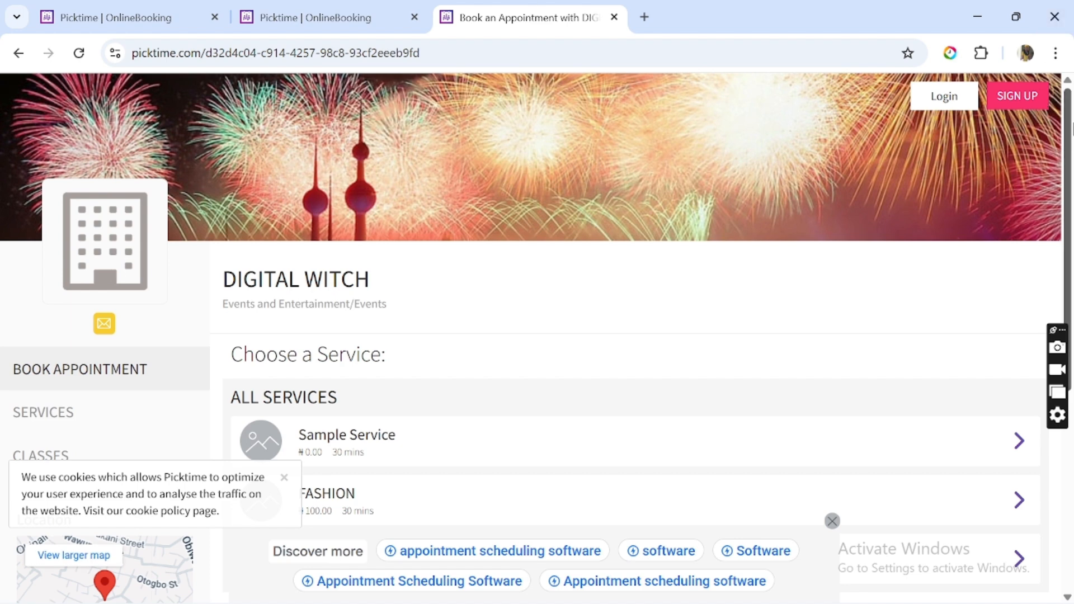
Select the Discovery call service on the public booking page to begin a test booking.
{"action": "left_click_drag", "start_coordinate": [1069, 128], "coordinate": [1068, 299]}
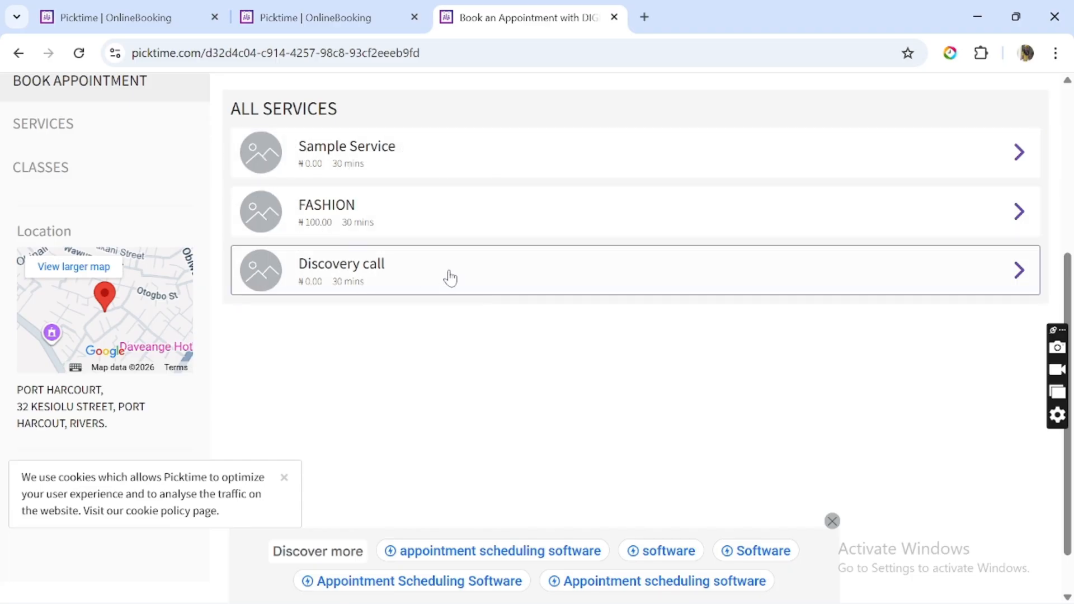
{"action": "left_click", "coordinate": [602, 288]}
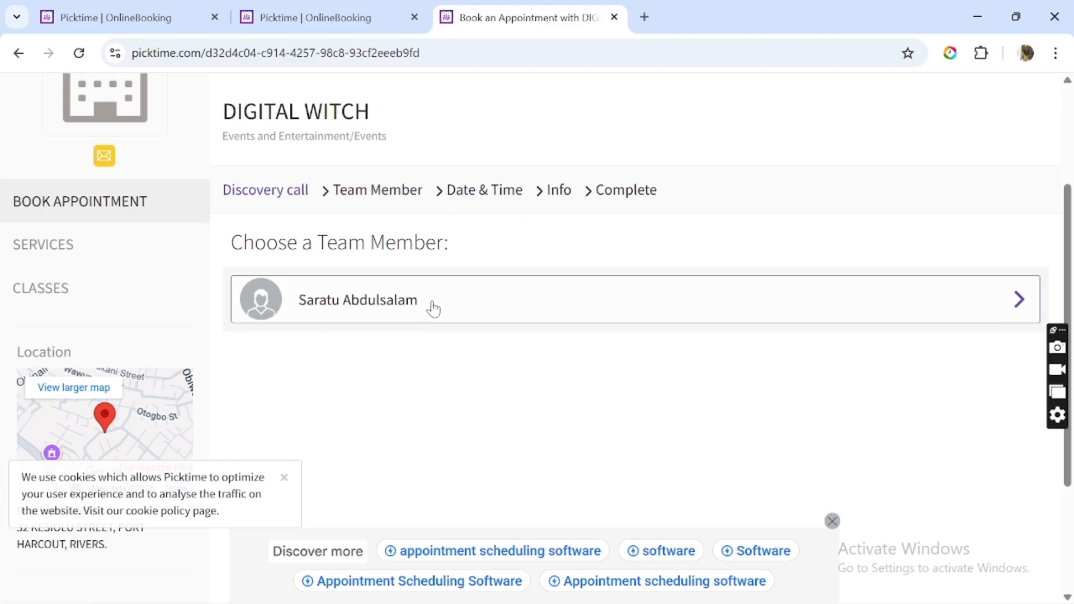
Book the team member for Thursday 19 February at 10:15 AM.
{"action": "left_click", "coordinate": [633, 323]}
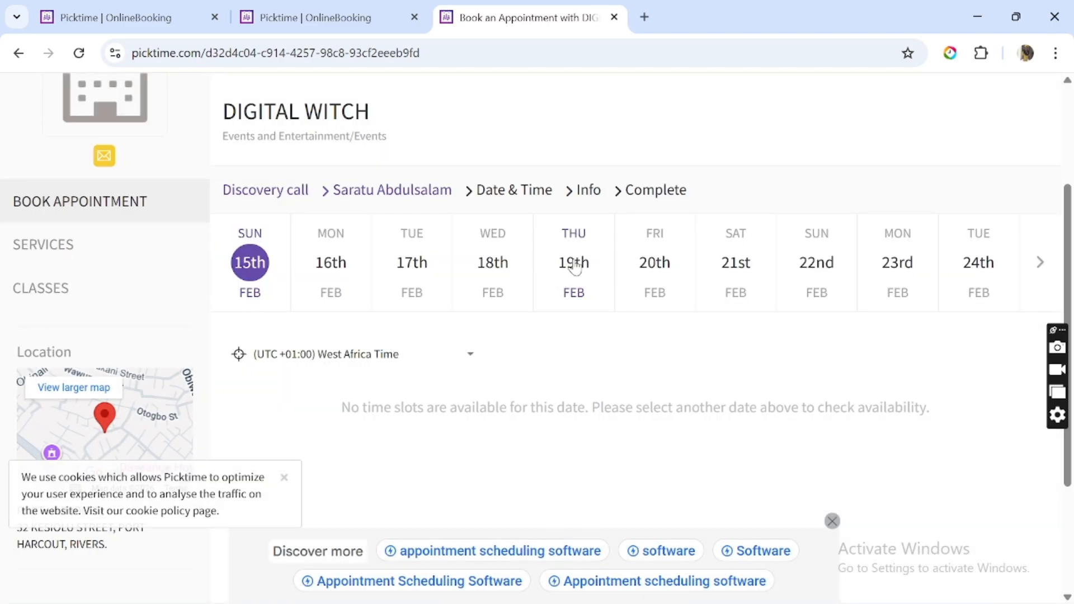
{"action": "left_click", "coordinate": [575, 266]}
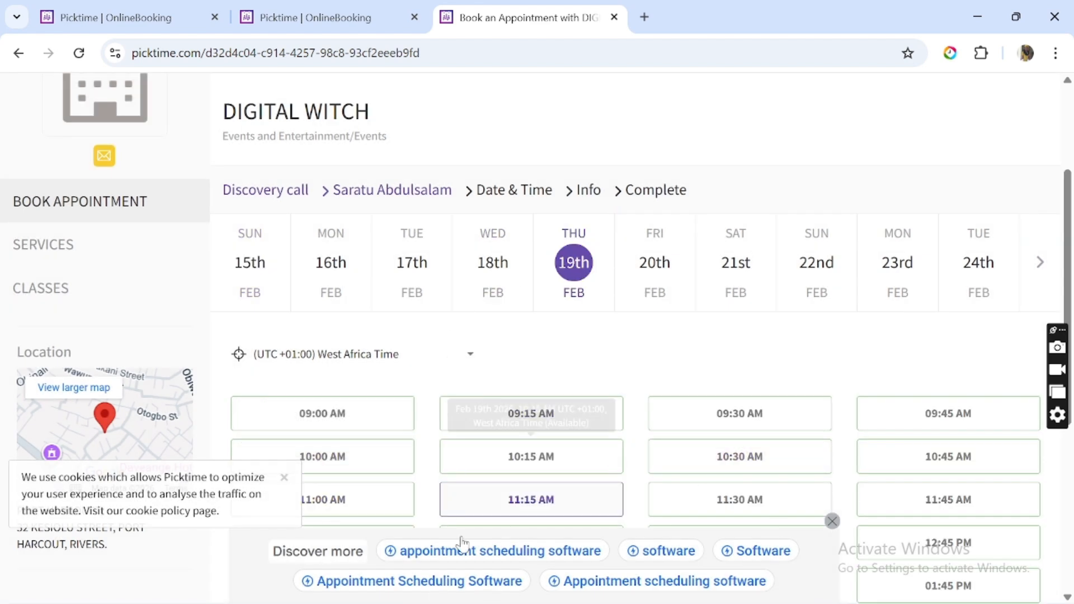
{"action": "left_click", "coordinate": [566, 465]}
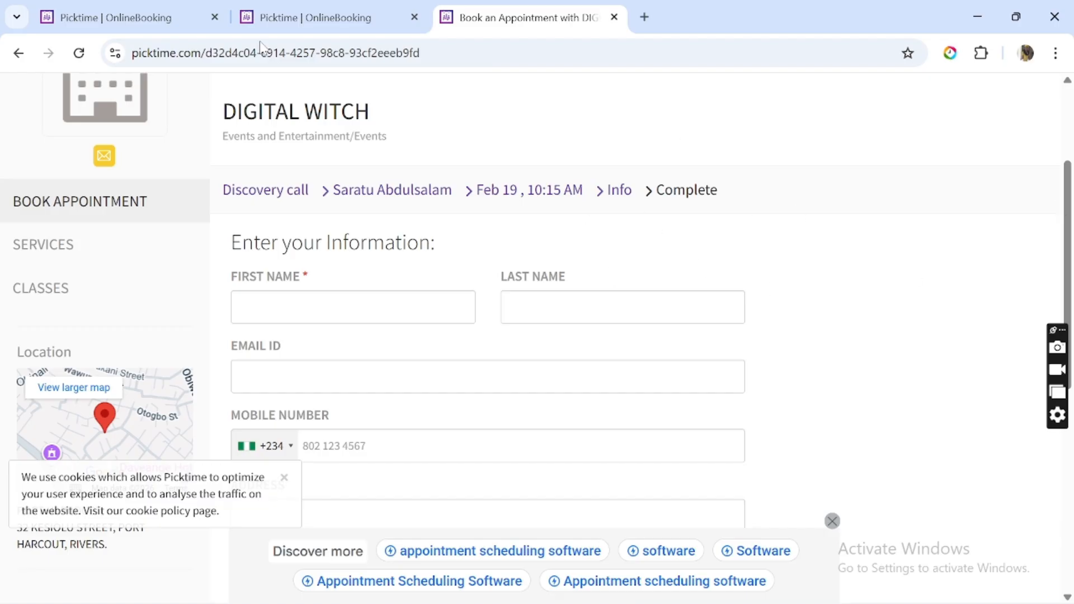
{"action": "mouse_move", "coordinate": [290, 1]}
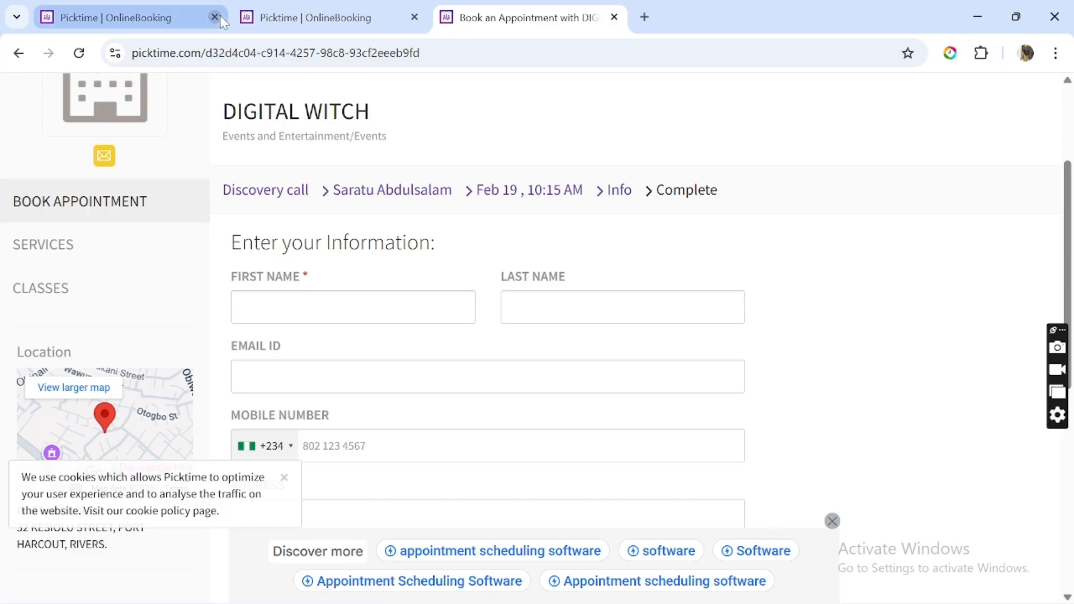
Go back to the Picktime admin tab and view the week of 15 February 2026 in Calendar.
{"action": "left_click", "coordinate": [298, 6]}
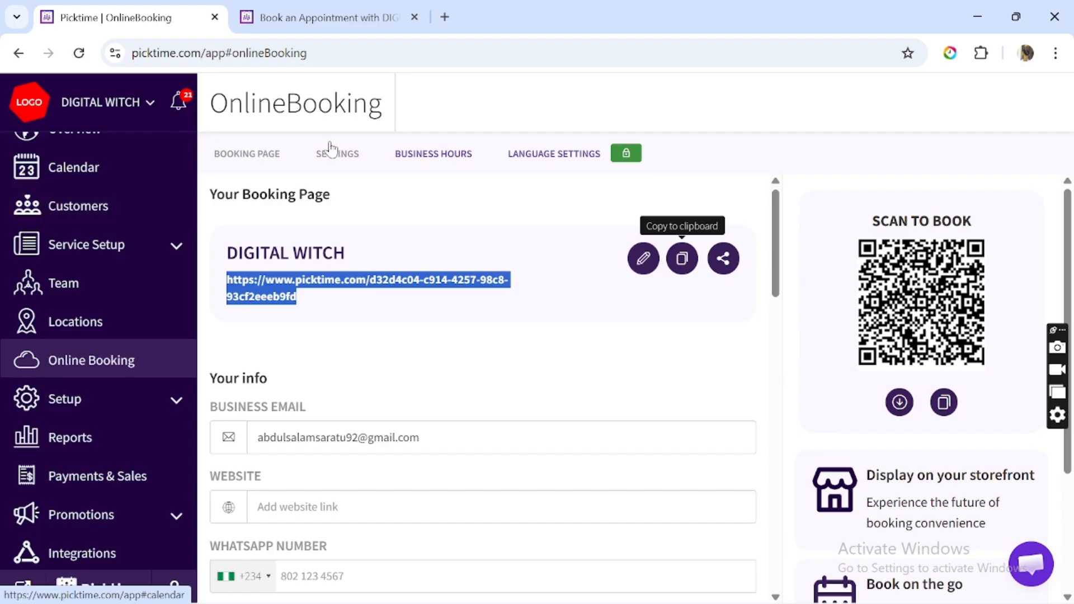
{"action": "left_click", "coordinate": [189, 163]}
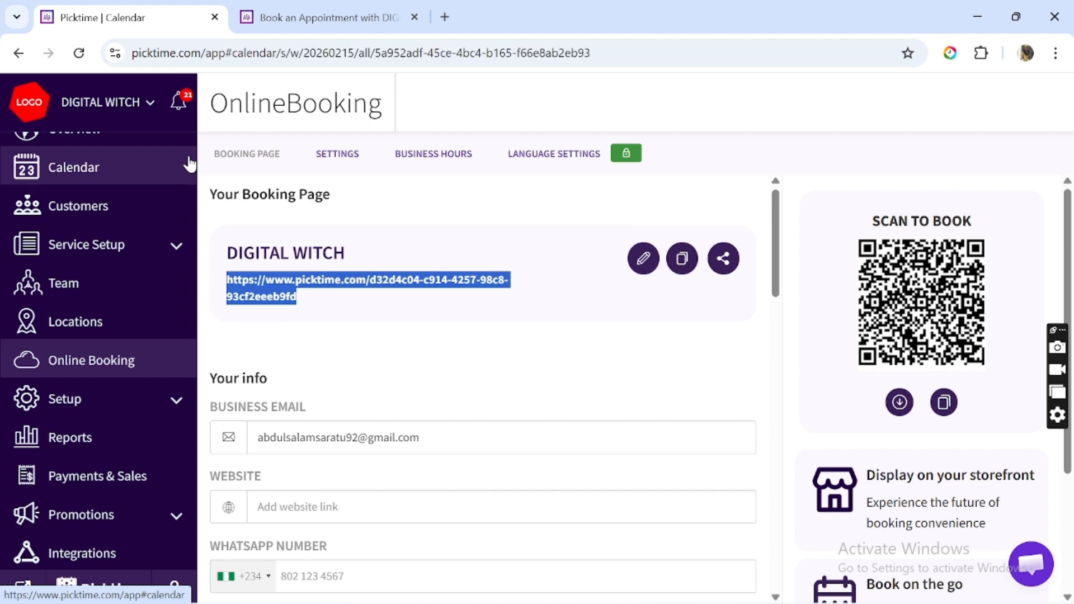